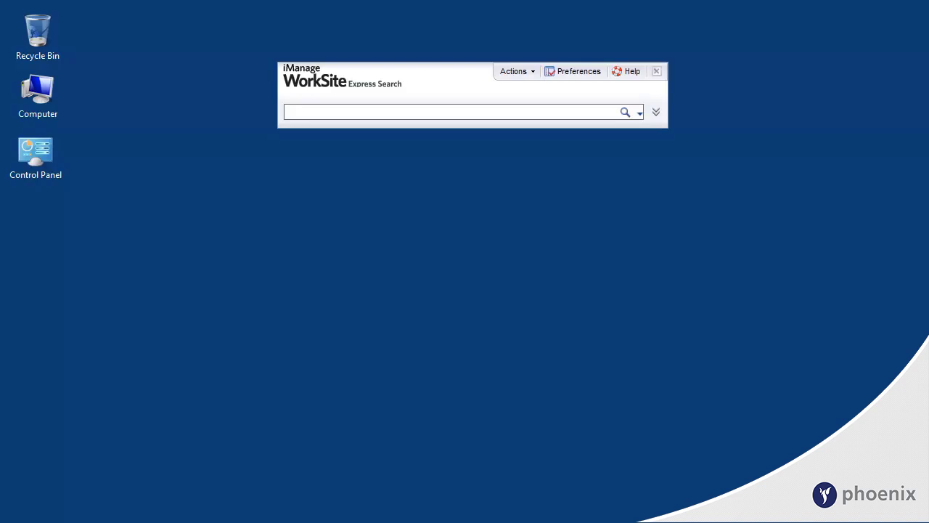
pyautogui.write('t')
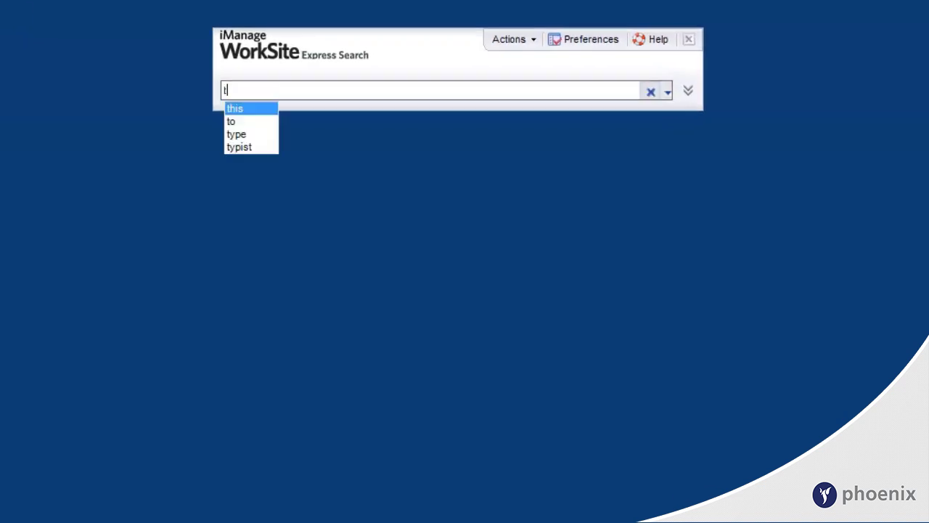
pyautogui.write('ax plan')
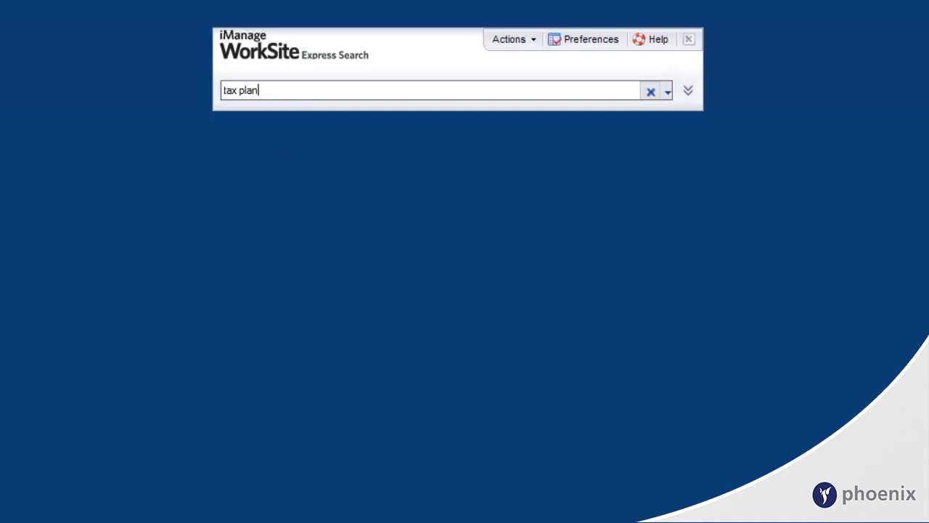
pyautogui.write('ning')
# - Search for 'tax planning', then refine to 'tax planning agreement' to get 9 results
pyautogui.press('Return')
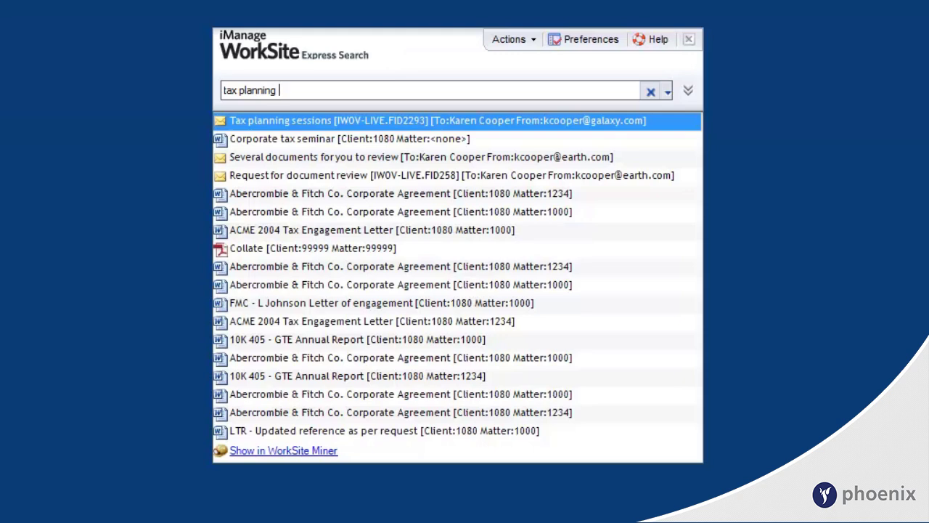
pyautogui.write('agreement')
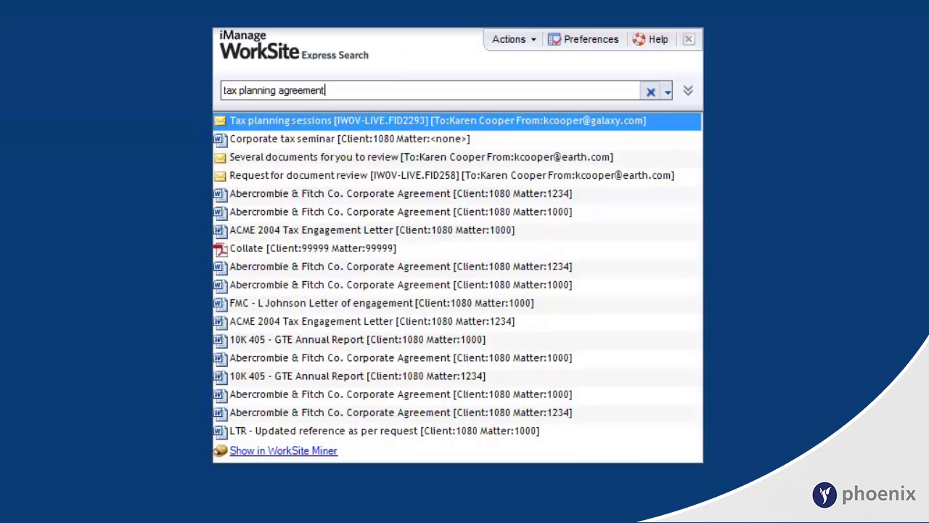
pyautogui.press('Return')
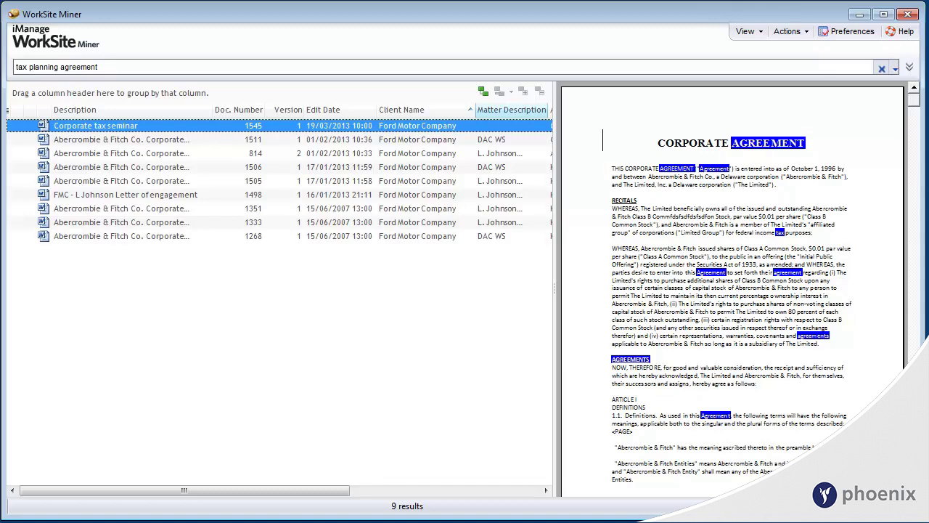
# - Group the results by Matter Description and expand the DAC WS group
pyautogui.rightClick(504, 110)
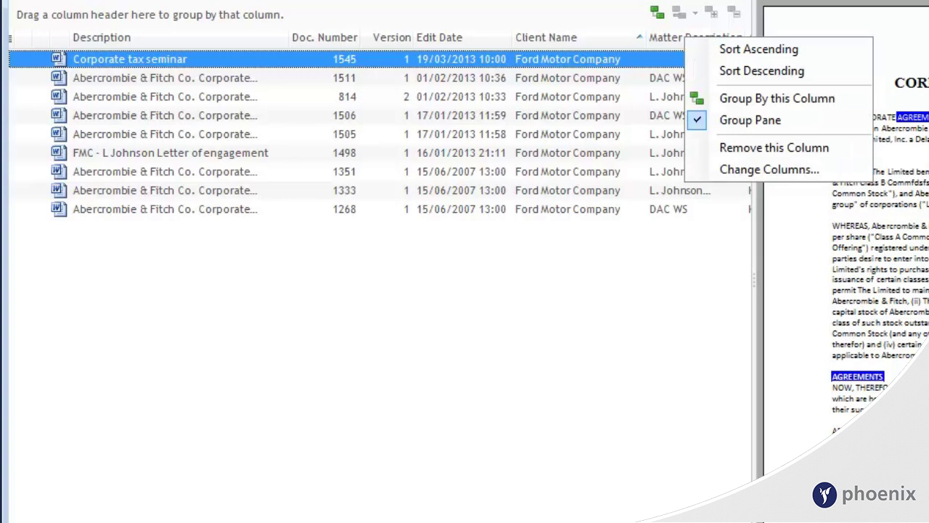
pyautogui.click(777, 98)
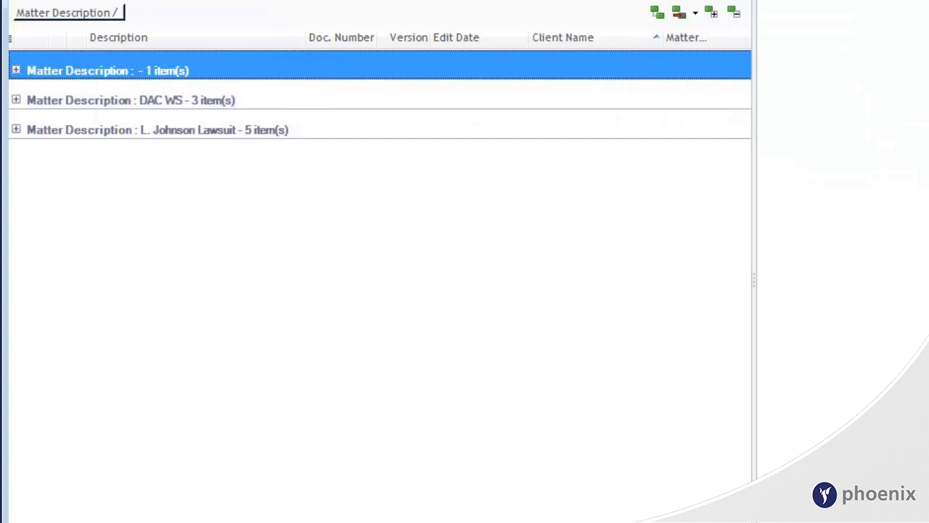
pyautogui.press('Down')
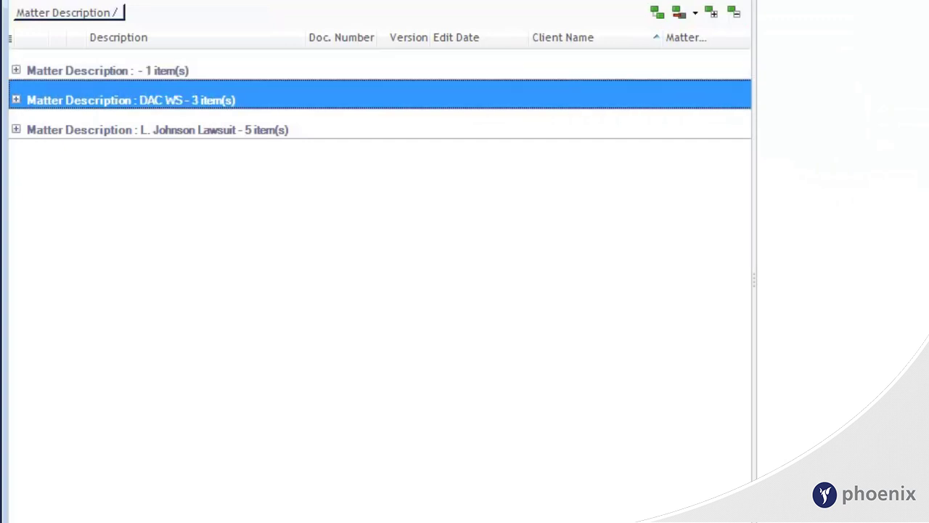
pyautogui.press('Right')
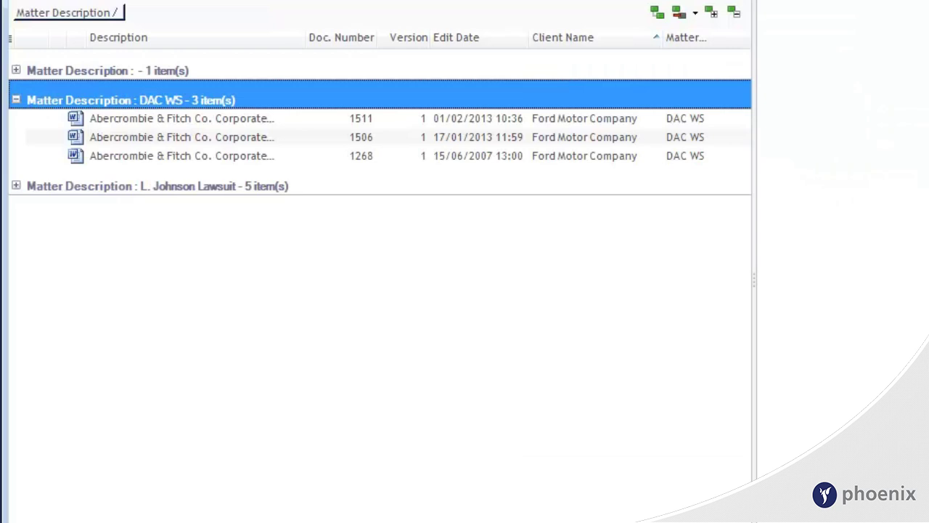
# - Send a link to this version of the first DAC WS agreement by email
pyautogui.press('Down')
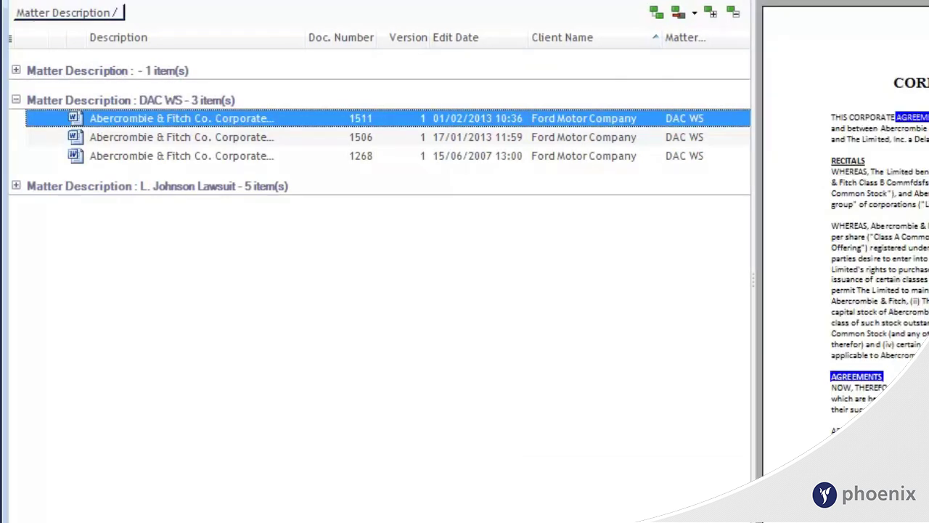
pyautogui.hotkey('shift', 'F10')
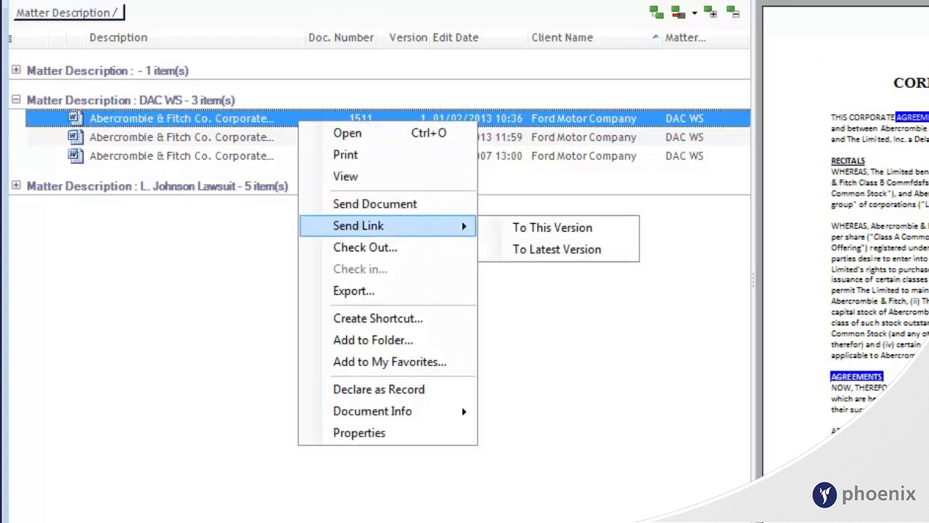
pyautogui.press('Right')
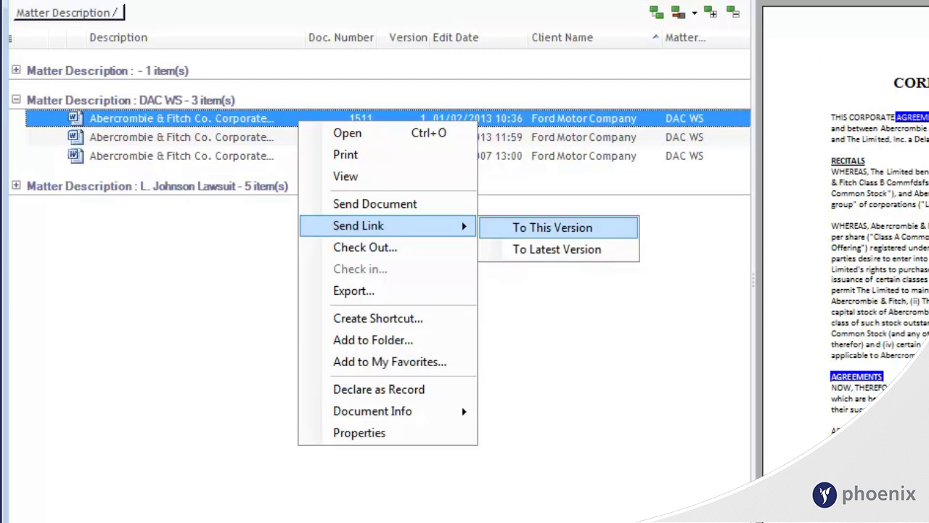
pyautogui.press('Return')
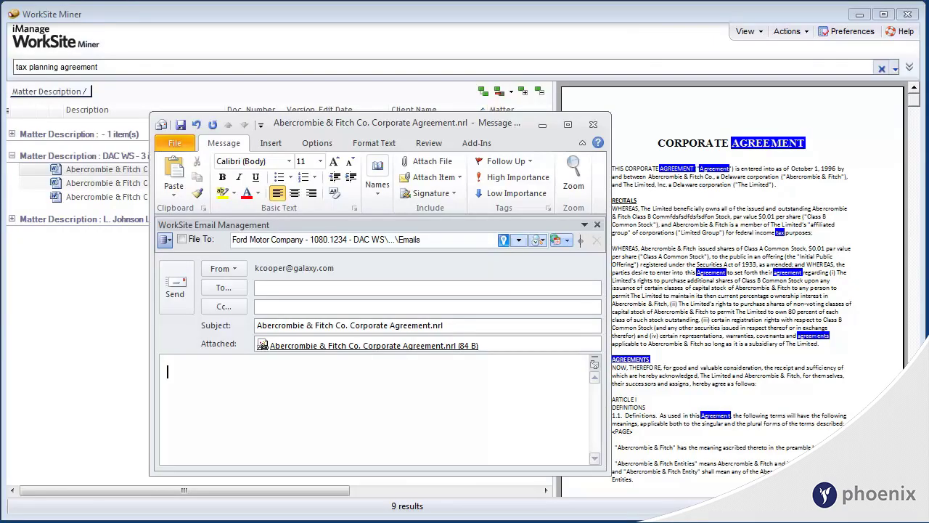